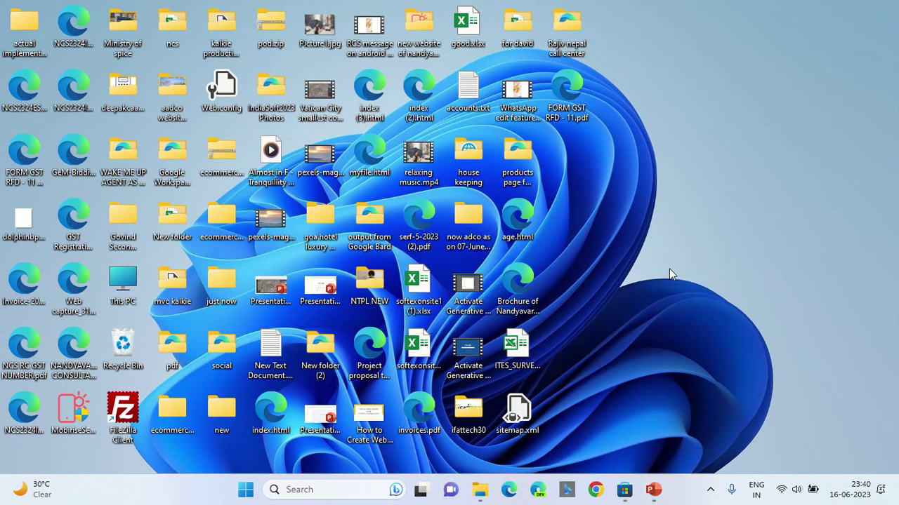
Find Microsoft Store through the Windows search and open it.
left_click_drag(765, 107, 642, 356)
left_click(312, 492)
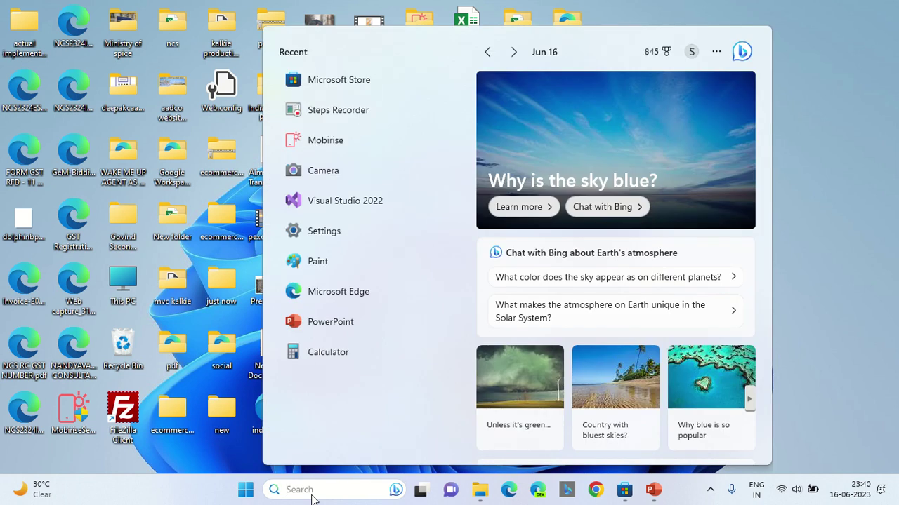
type("micrso")
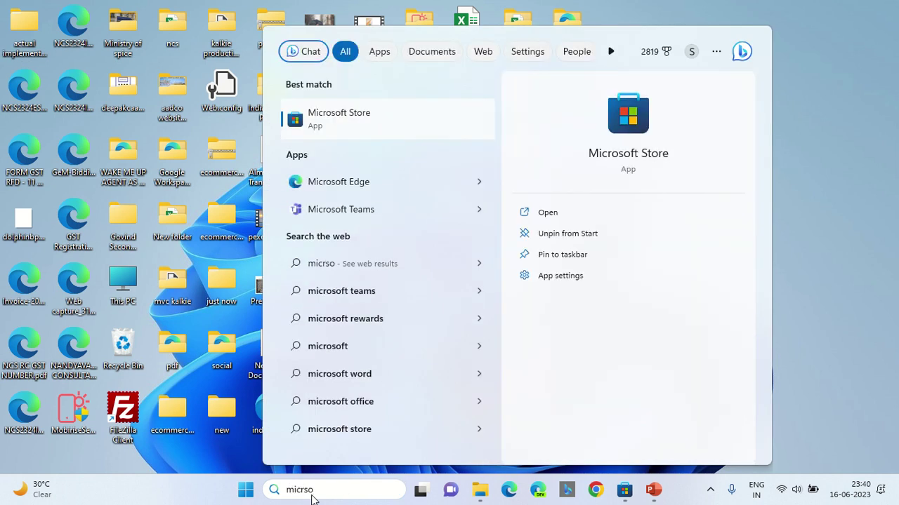
type("ft store")
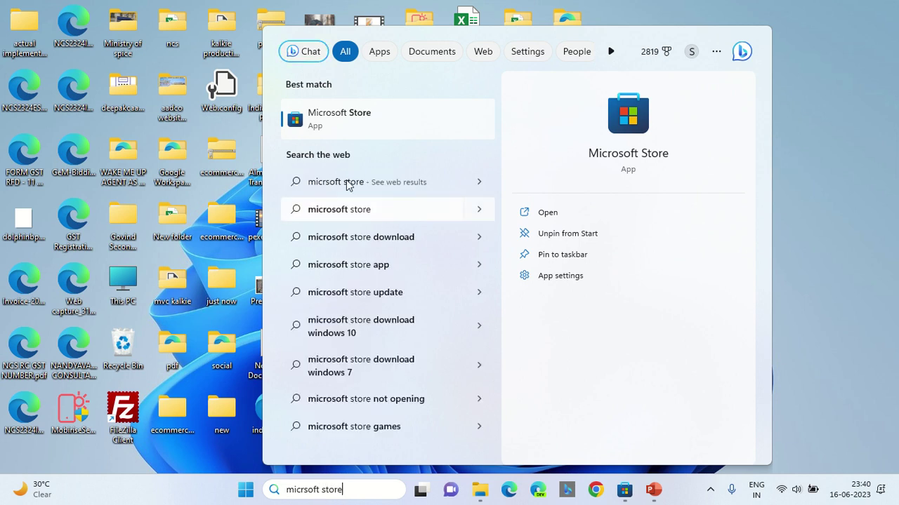
left_click(359, 126)
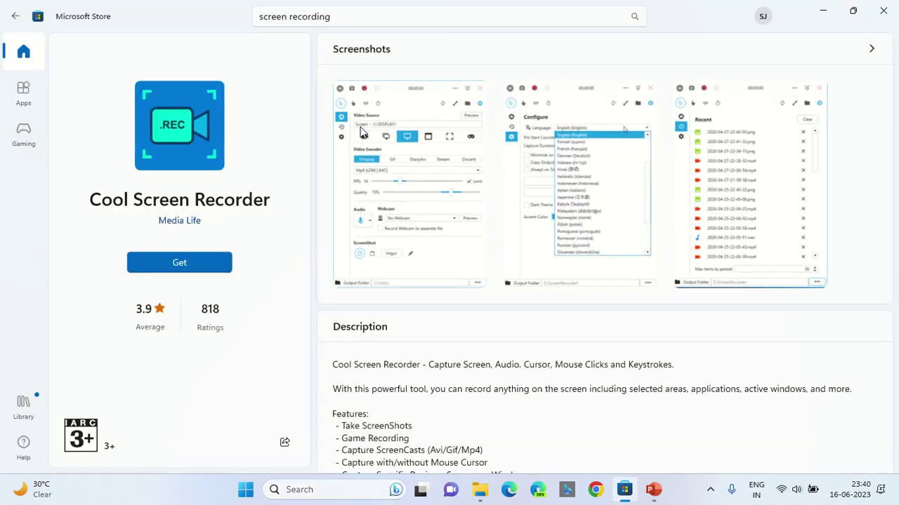
Search the store for "screen recording" and install the free Cool Screen Recorder app from its results.
left_click(362, 21)
key("Return")
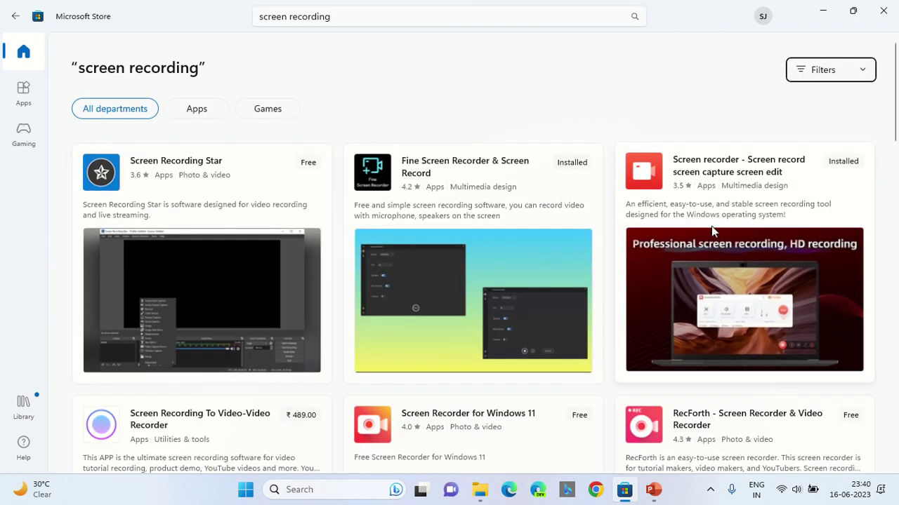
scroll(499, 242, "down", 6)
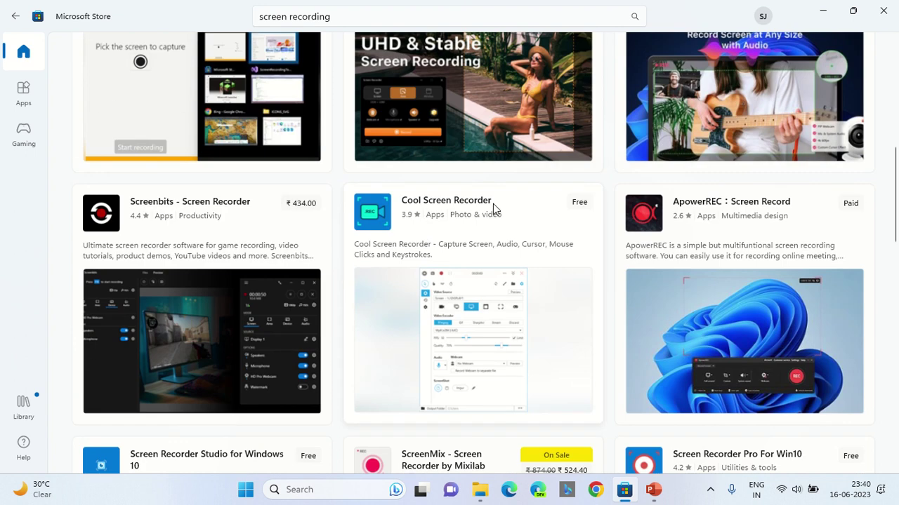
left_click(470, 290)
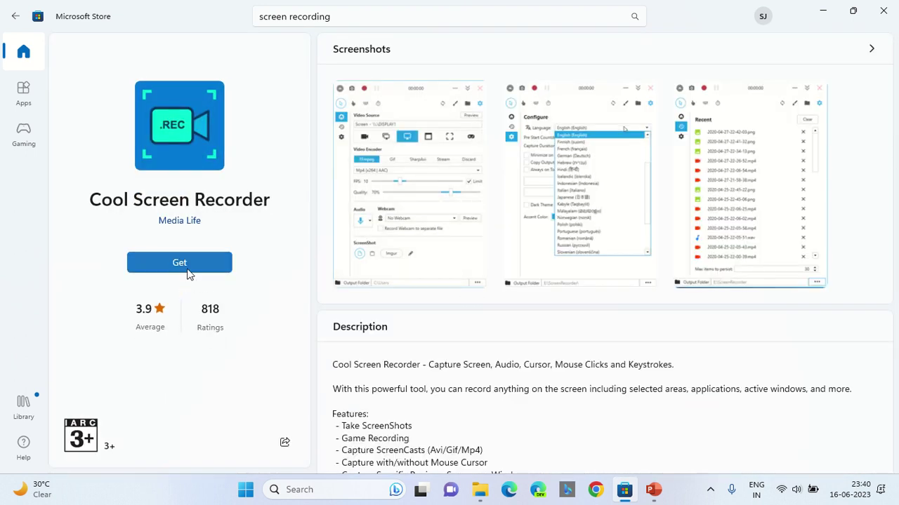
left_click(200, 271)
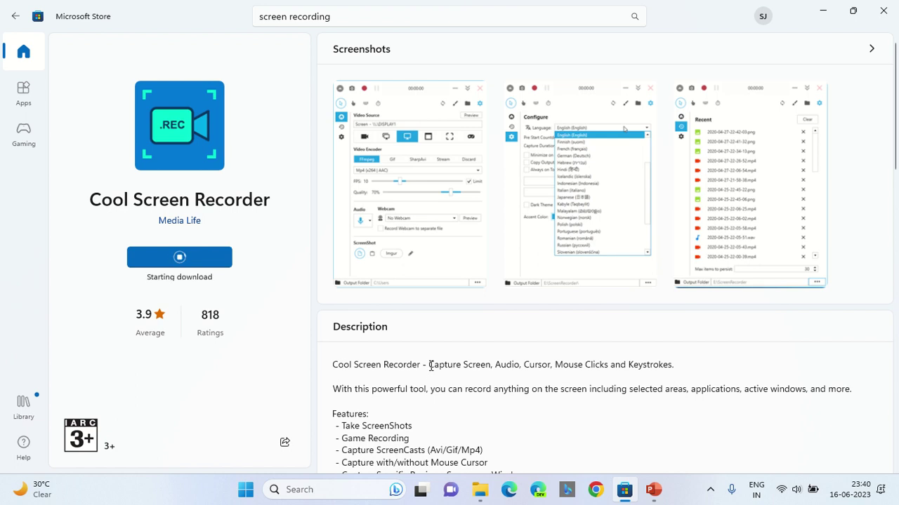
left_click_drag(428, 369, 666, 370)
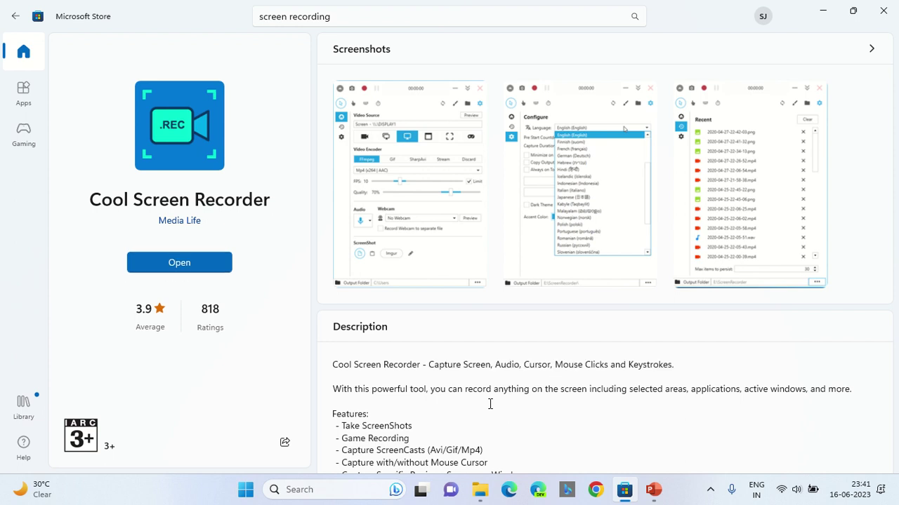
Launch Cool Screen Recorder, closing the web page it opens and dismissing the hotkey error.
left_click(179, 264)
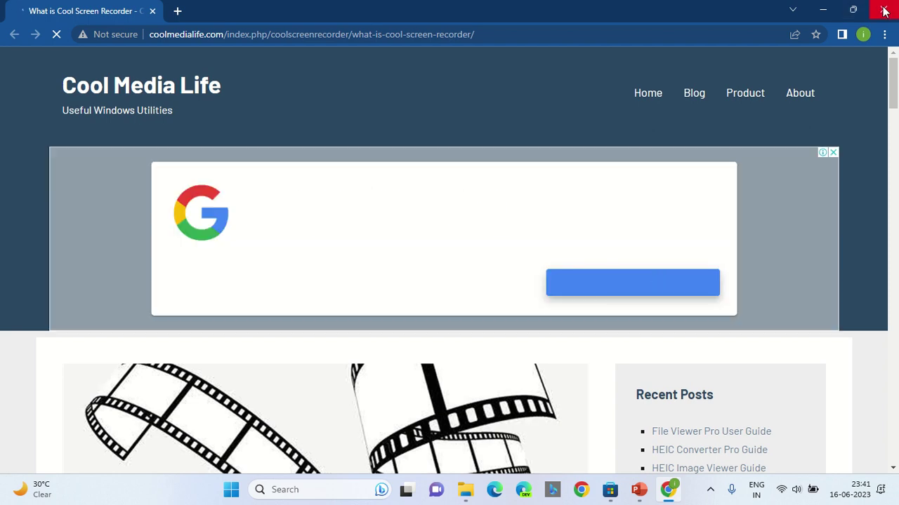
left_click(885, 10)
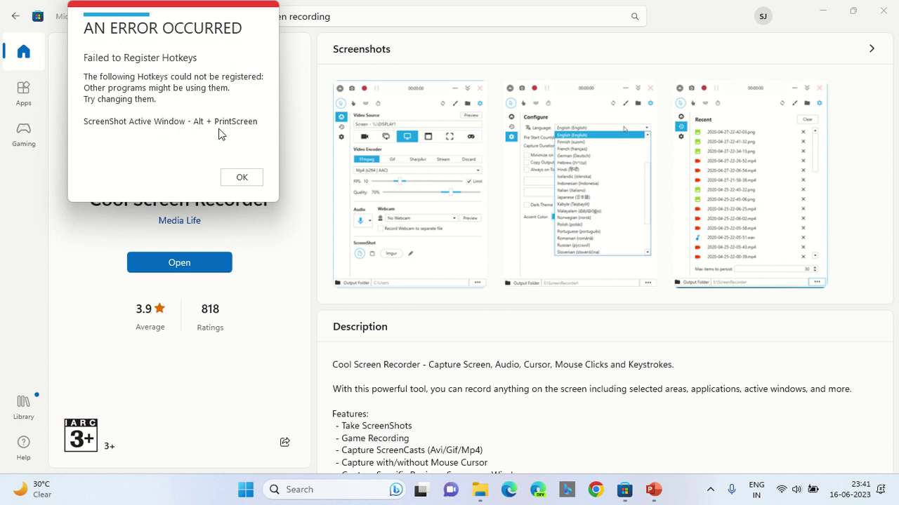
left_click(233, 180)
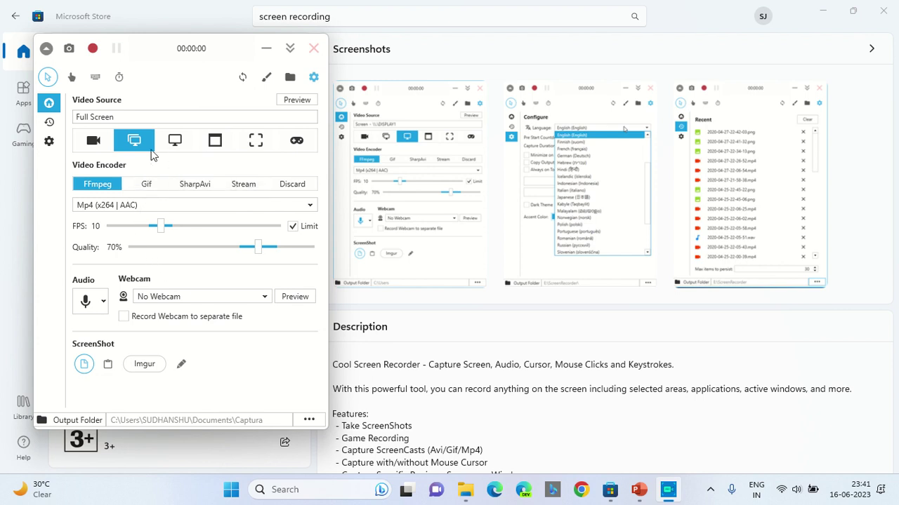
Set the video source to Full Screen after viewing the Only Audio option, and start recording.
left_click(94, 141)
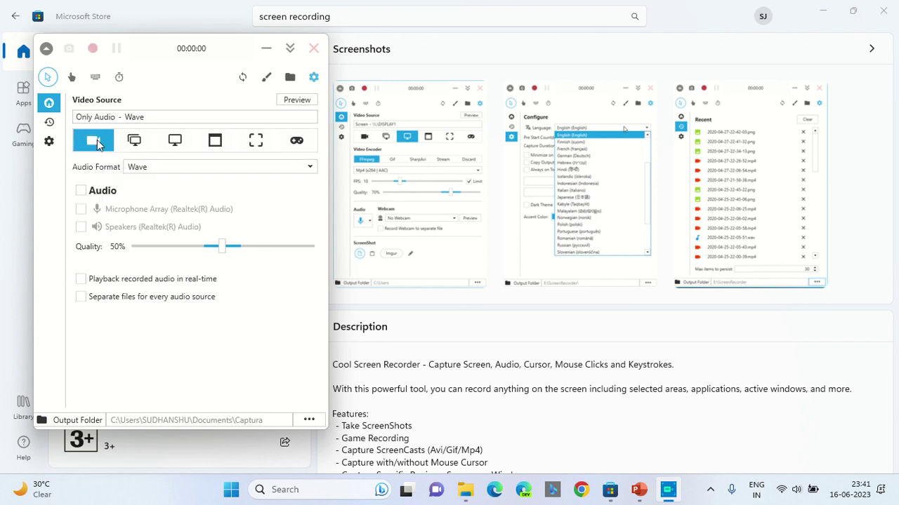
left_click(134, 140)
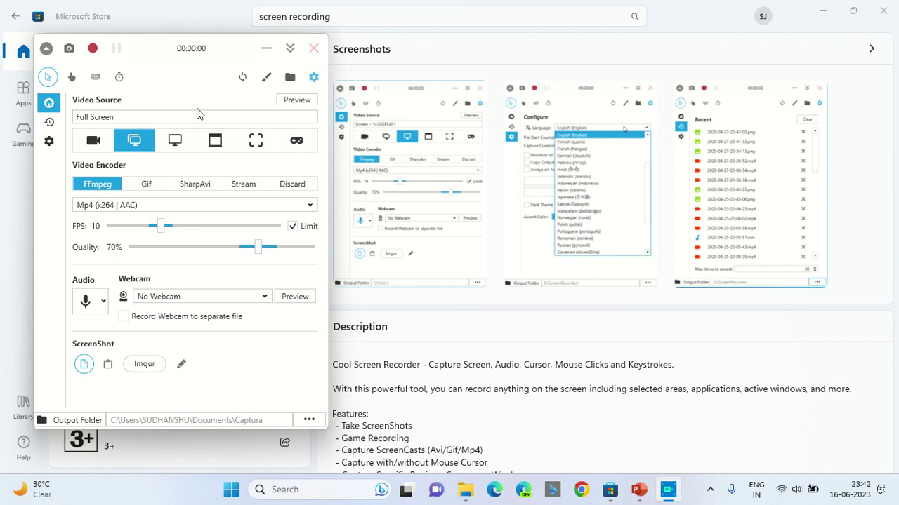
left_click(92, 49)
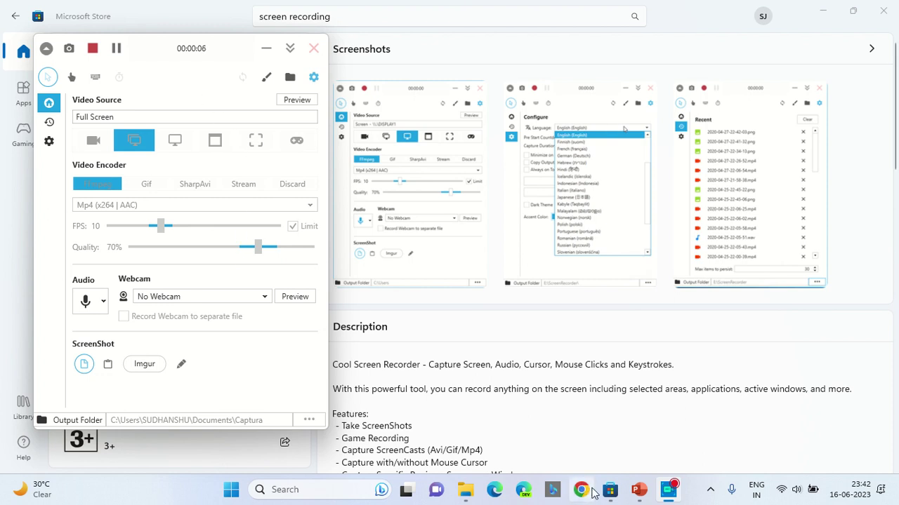
Switch to Chrome, run the suggested Google search "hello bard google" and open the Bard site.
left_click(582, 492)
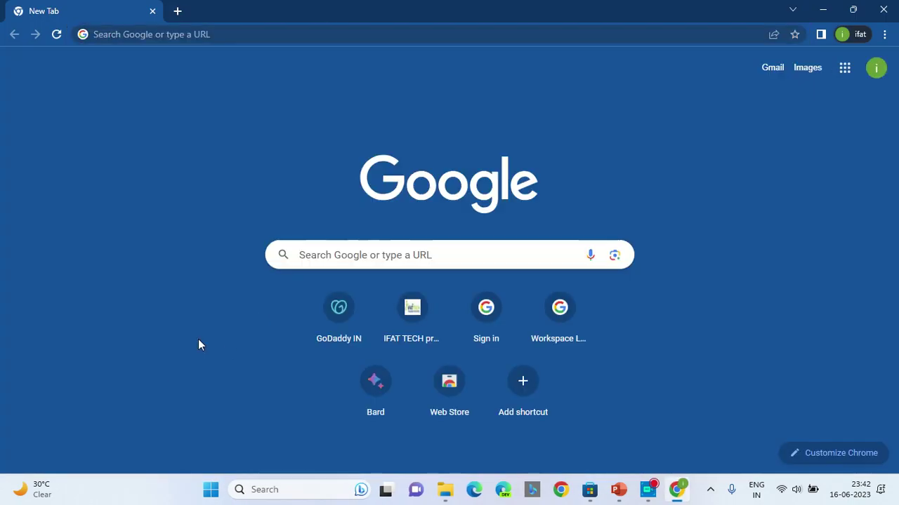
left_click(324, 261)
key("Down")
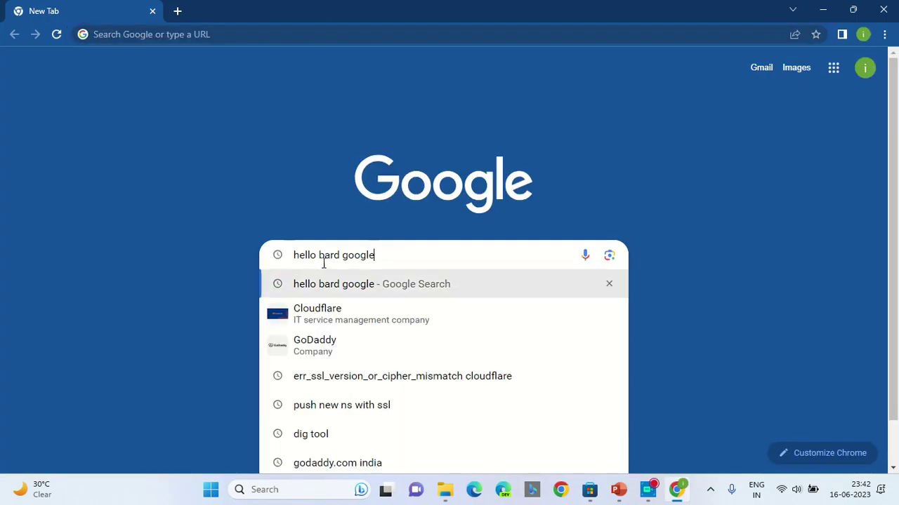
key("Return")
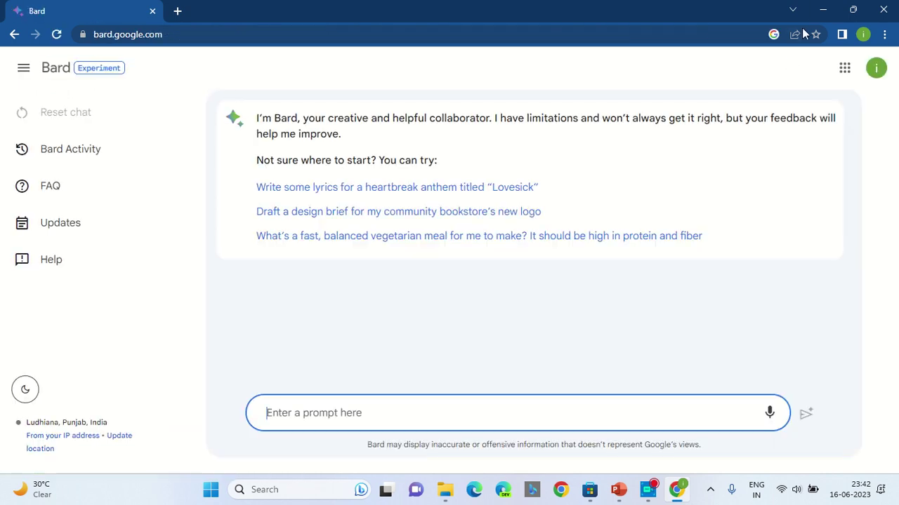
Return to Cool Screen Recorder, stop the recording and play the saved video briefly before minimizing the player.
left_click(823, 12)
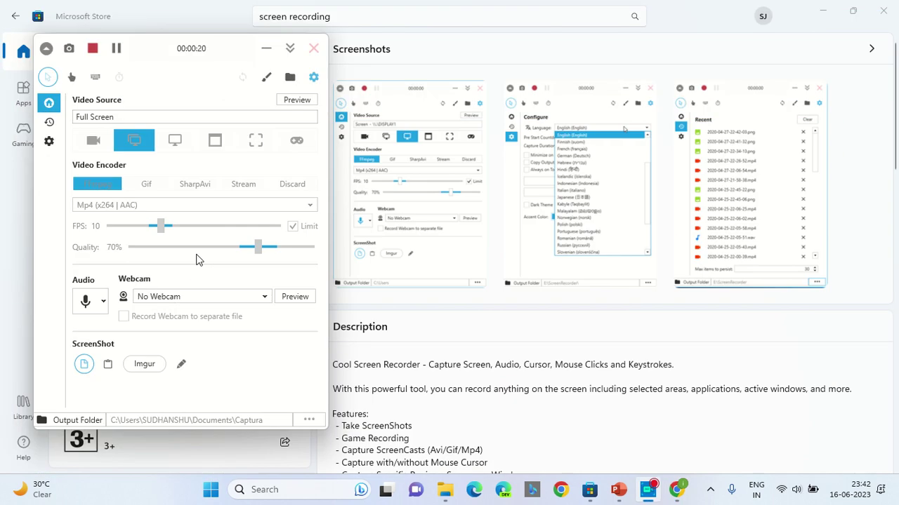
left_click(93, 50)
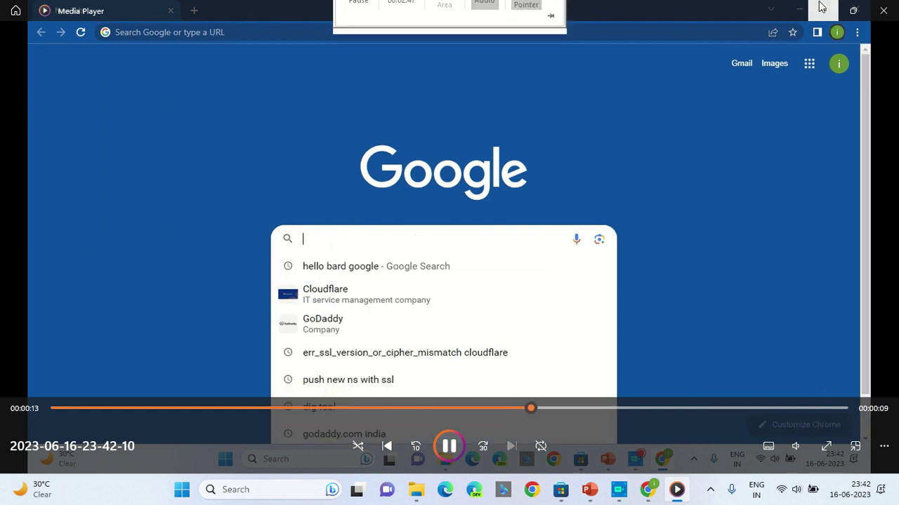
left_click(822, 8)
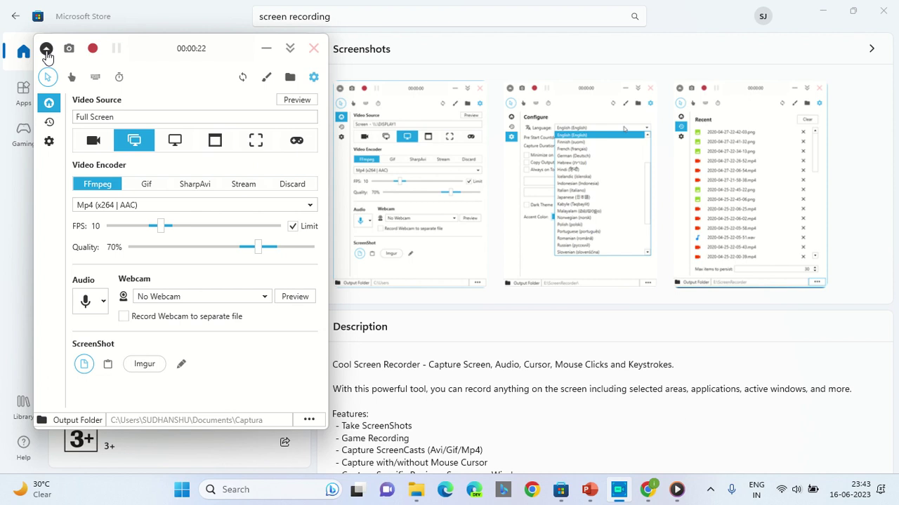
Enable audio capture and select Microphone Array (Realtek(R) Audio) as its source.
left_click(100, 303)
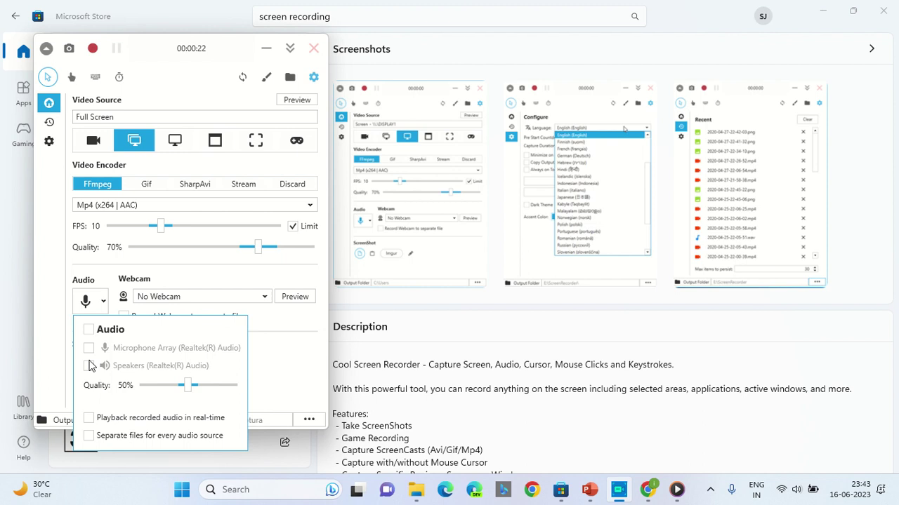
left_click(89, 331)
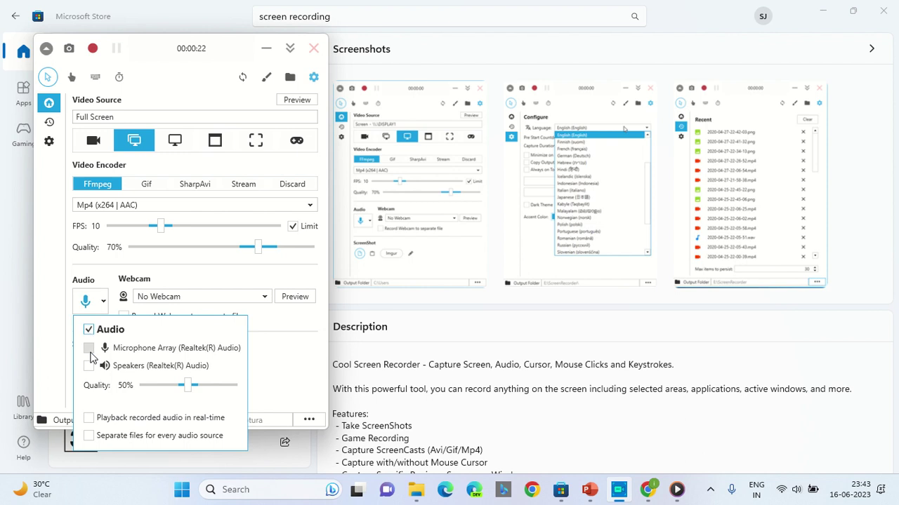
left_click(89, 348)
left_click(284, 369)
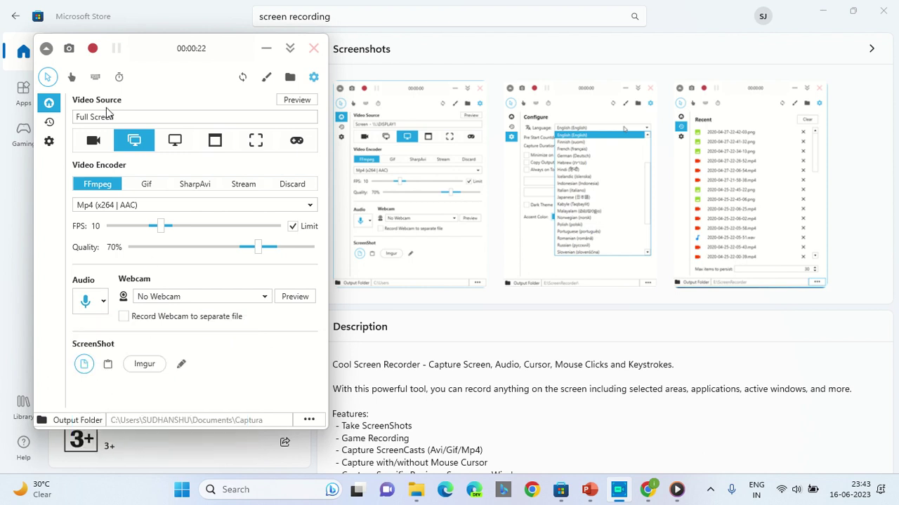
Start a new full-screen recording and send Bard in Chrome the prompt "hello, how you doing Google".
left_click(93, 51)
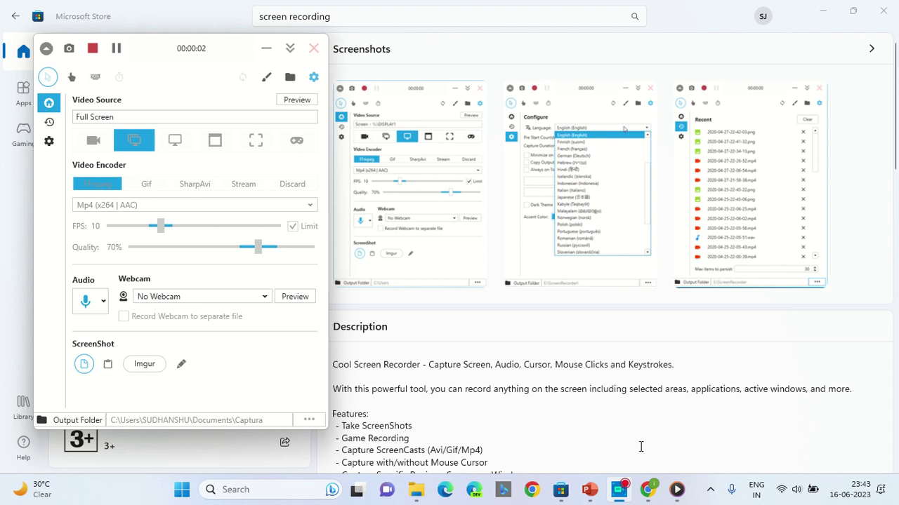
left_click(647, 489)
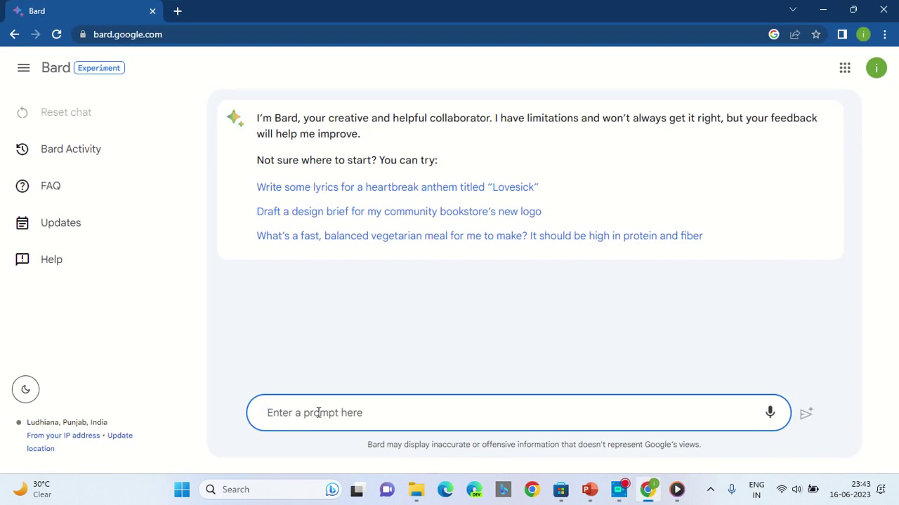
type("hello, how you goo")
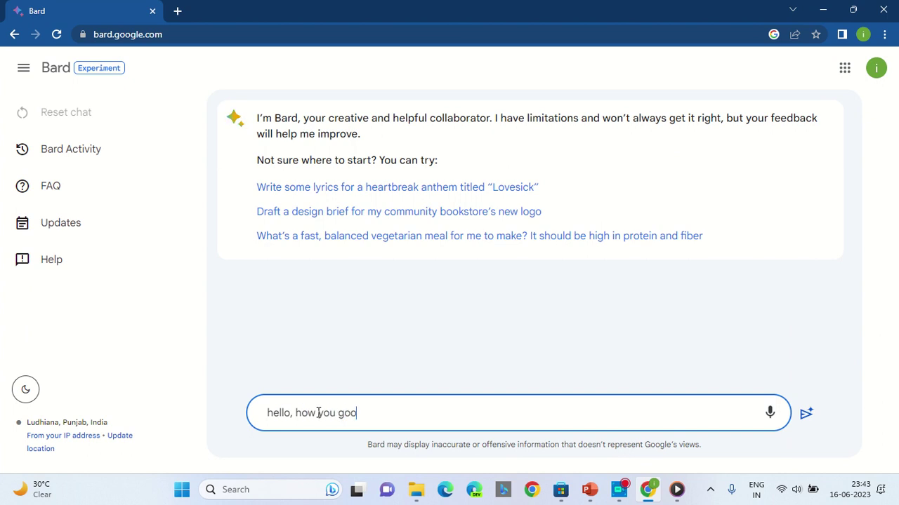
key("BackSpace")
key("BackSpace")
type("oing Google")
key("Return")
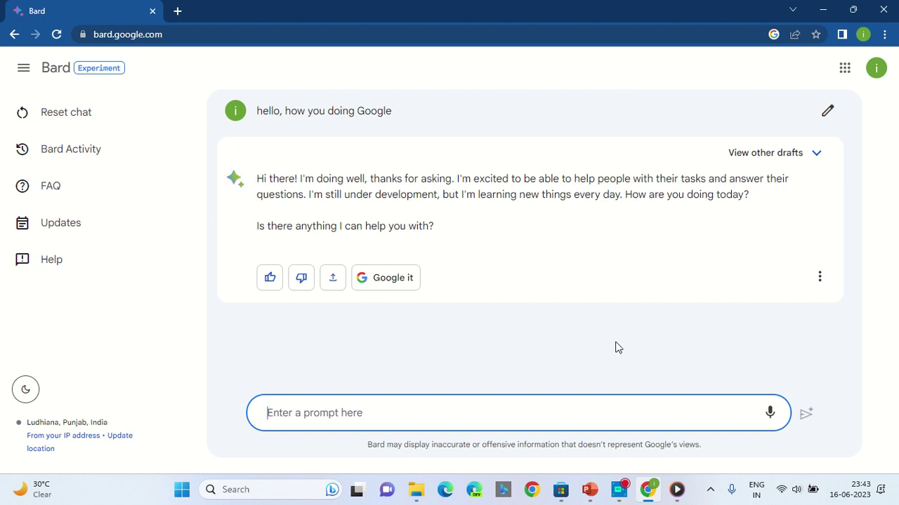
Stop the recording in Cool Screen Recorder and play the saved video, skipping ahead to its end.
left_click(620, 490)
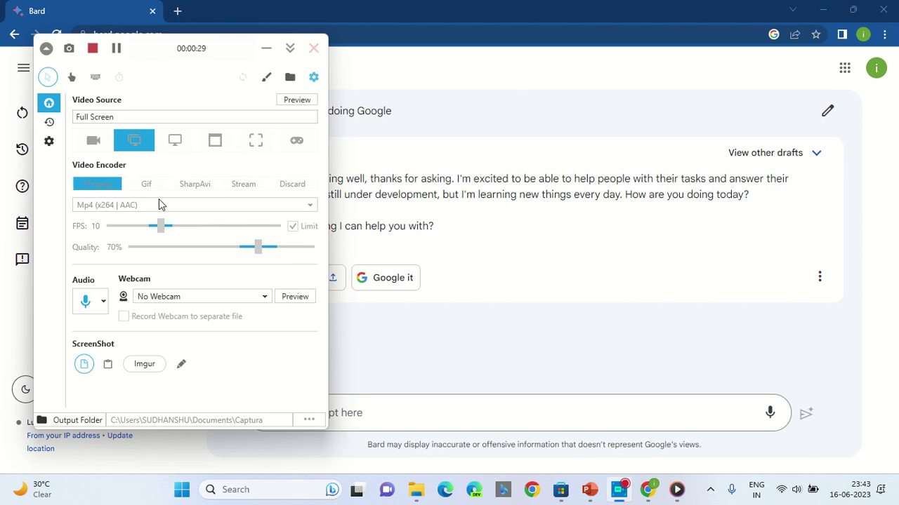
left_click(92, 49)
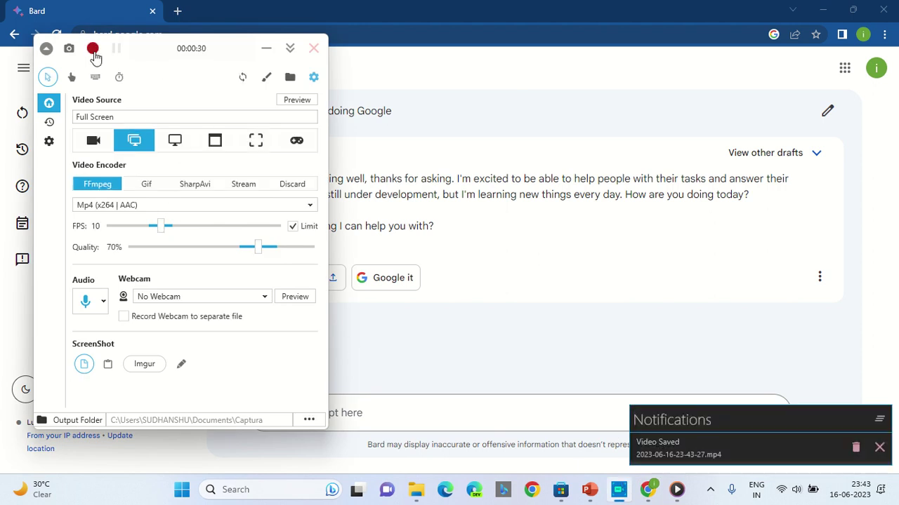
left_click(697, 456)
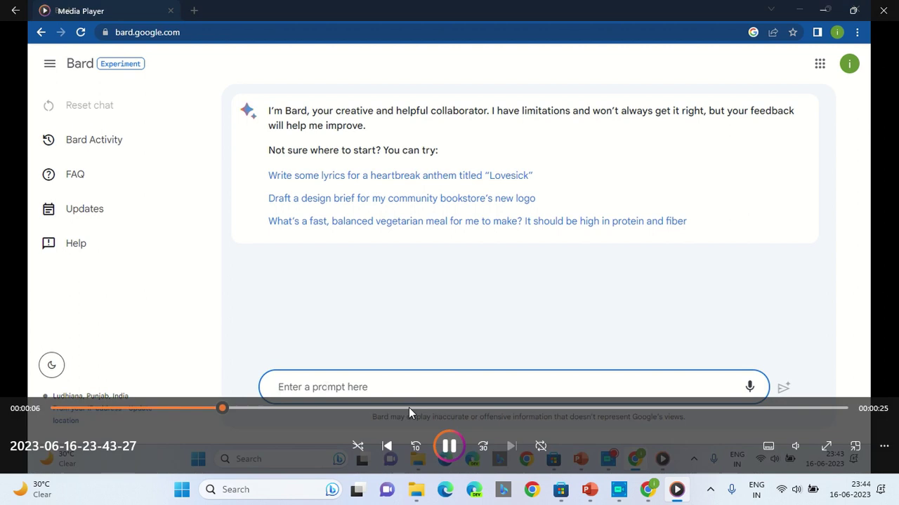
left_click(409, 407)
left_click(611, 409)
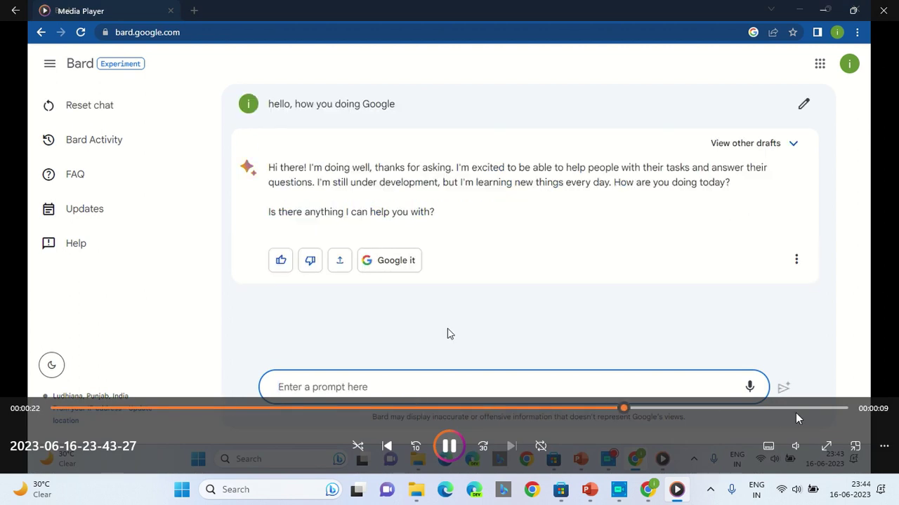
left_click(798, 410)
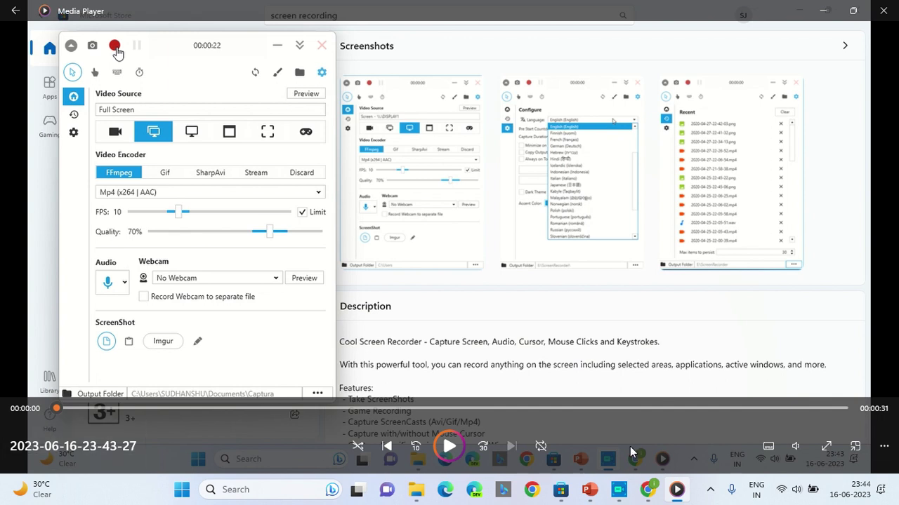
Show the recorded video's properties in the player, examine its file path and open the file location.
left_click(883, 448)
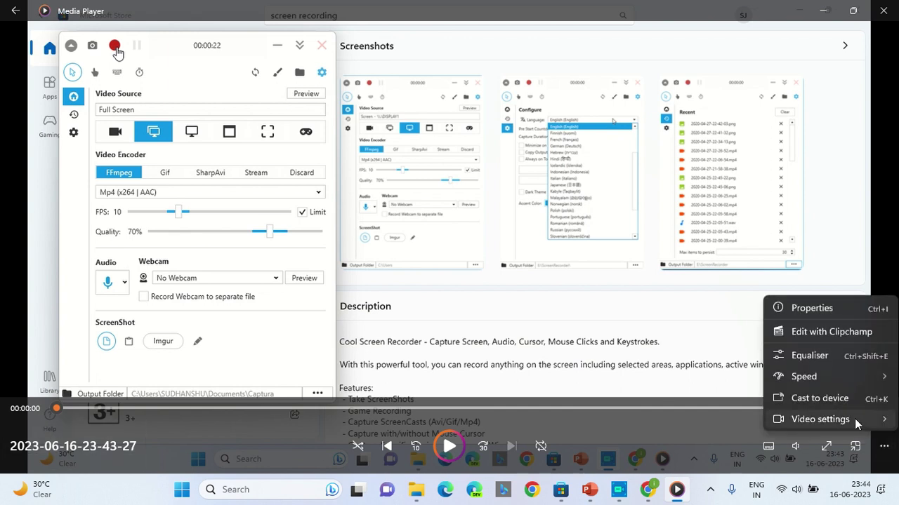
left_click(826, 310)
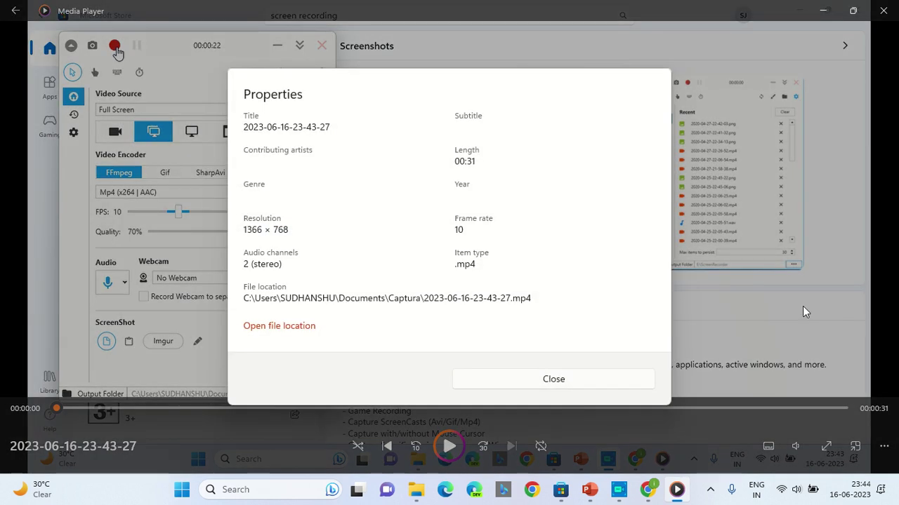
double_click(396, 299)
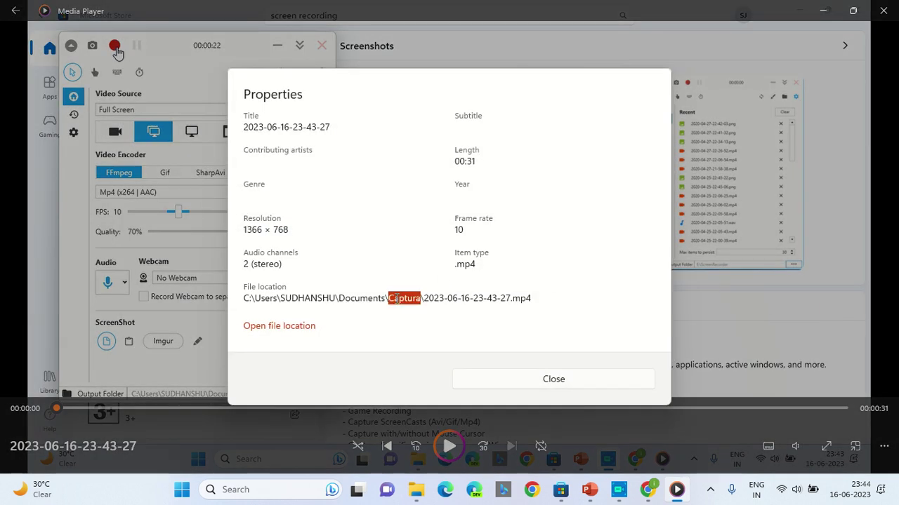
left_click(499, 304)
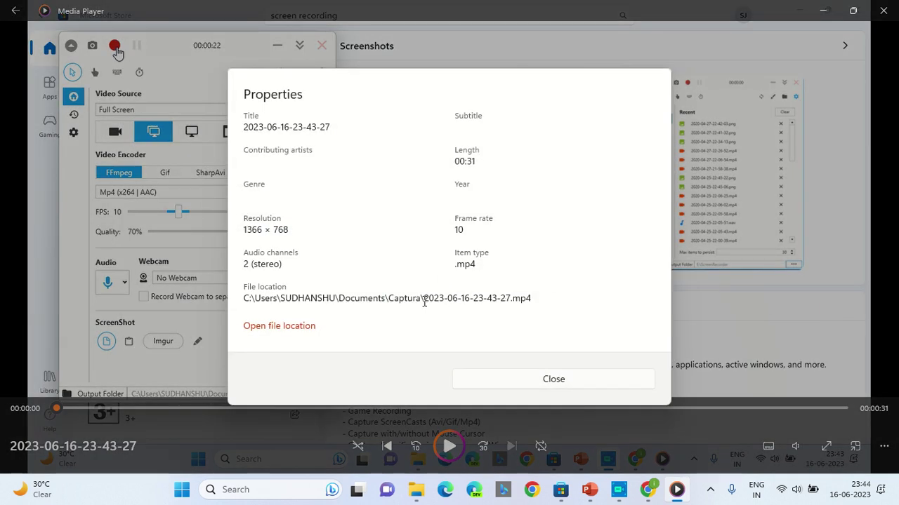
left_click_drag(424, 301, 243, 302)
left_click(270, 326)
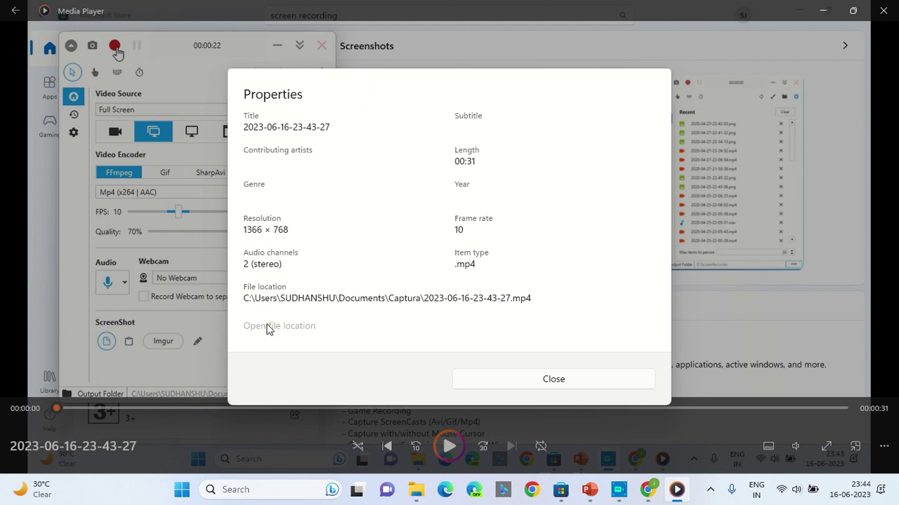